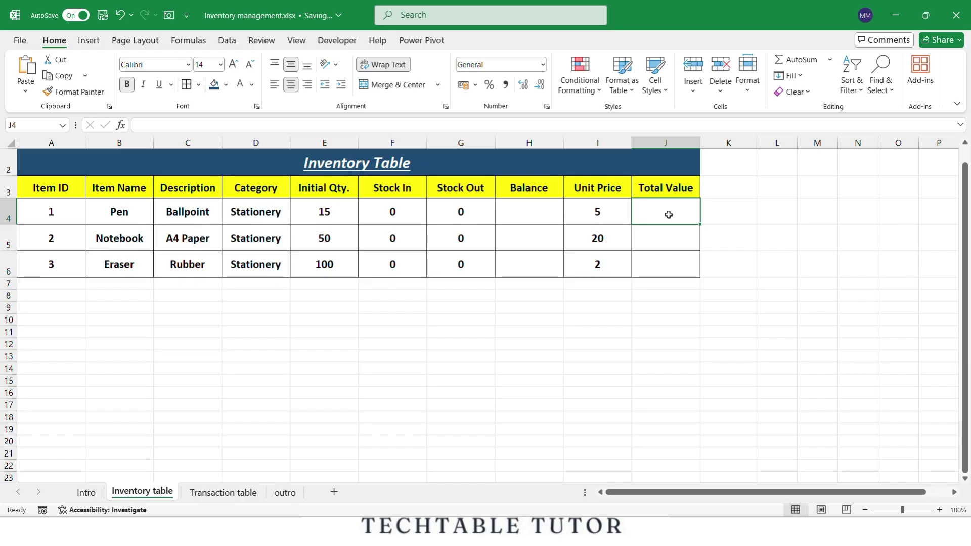
text(=)
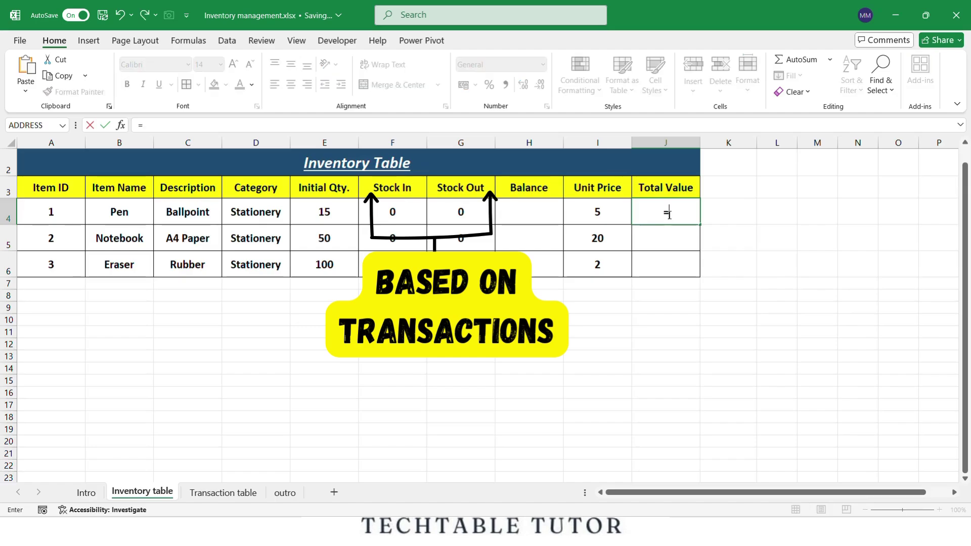
- Enter =H4*I4 in J4 so the Pen's Total Value is Balance times Unit Price
click(527, 216)
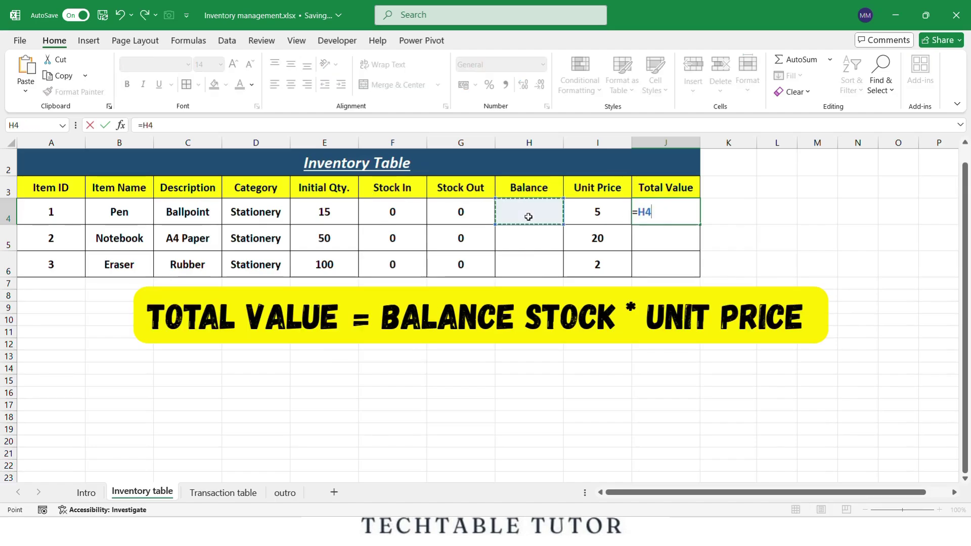
text(*)
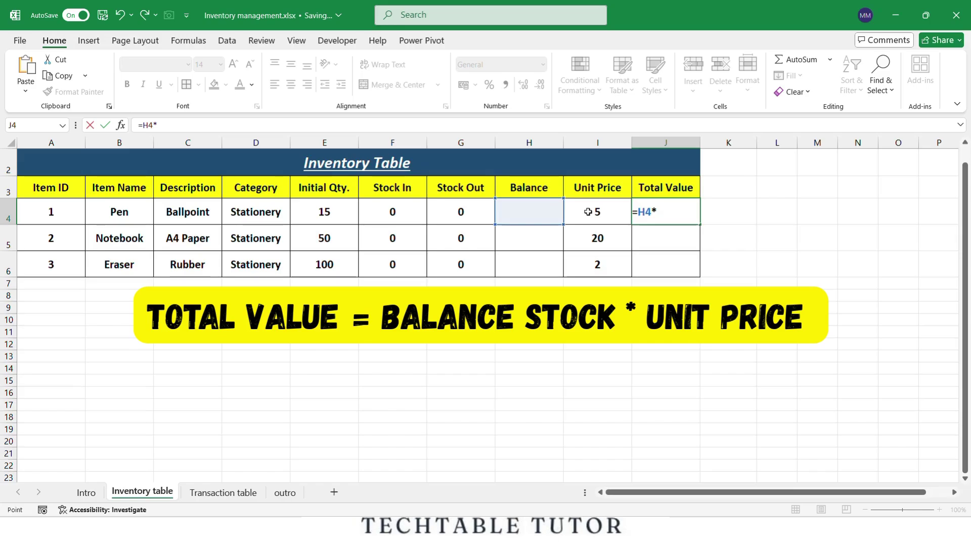
click(588, 212)
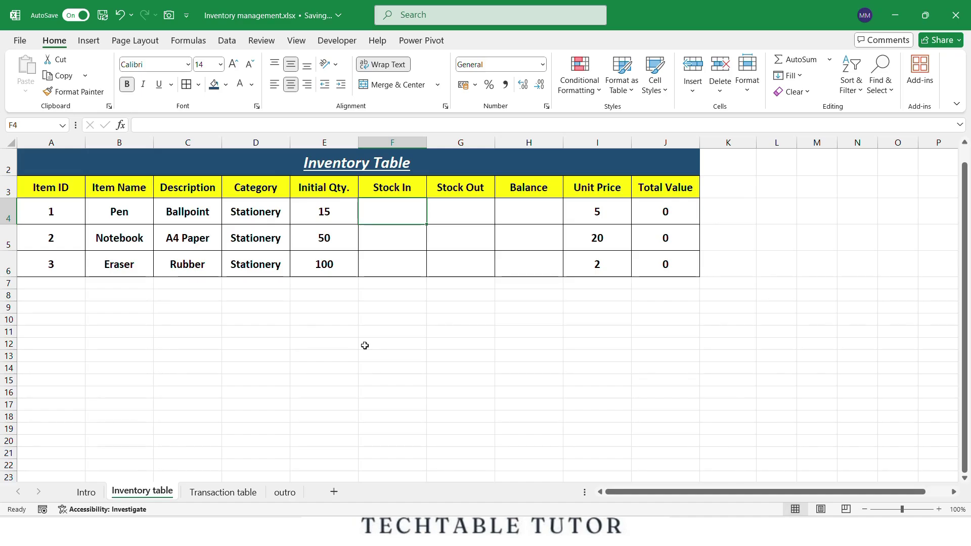
text(=sum)
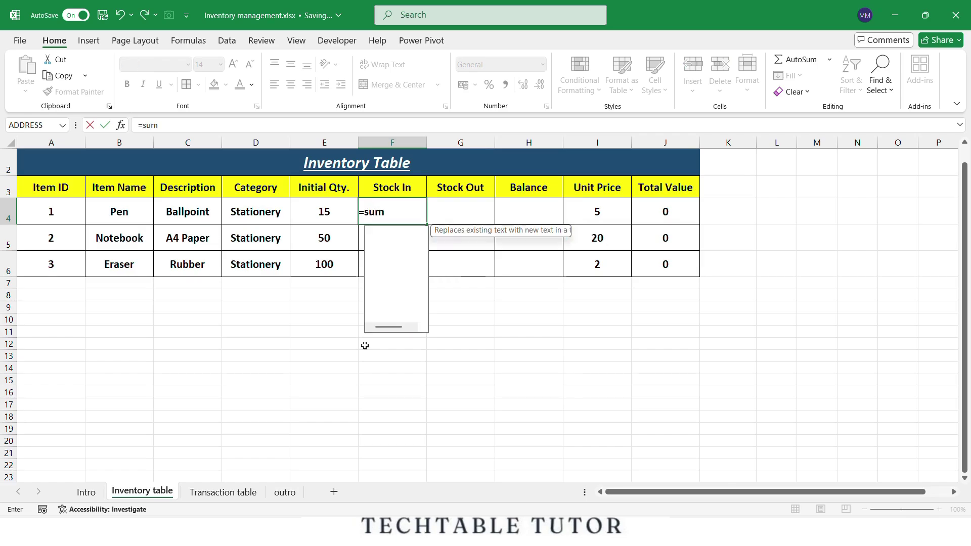
text(i)
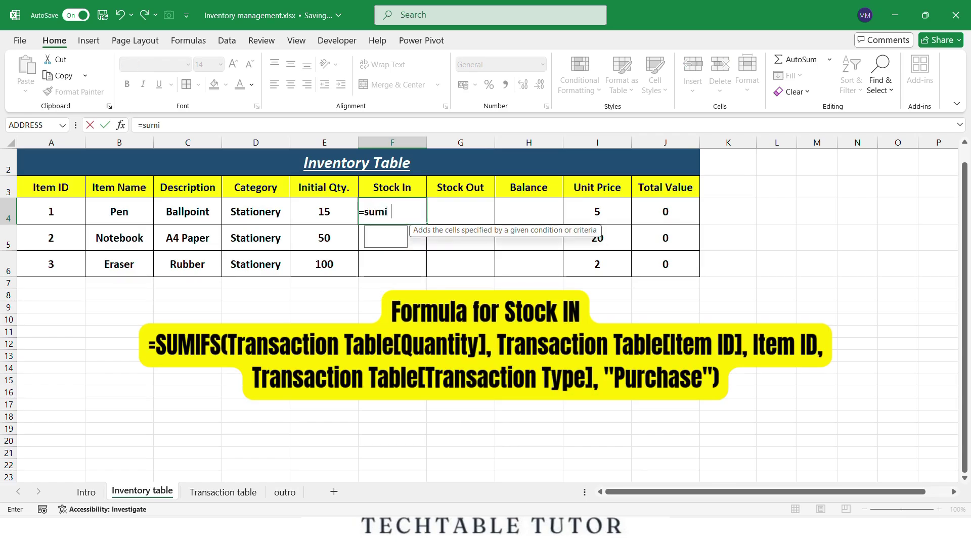
text(fs)
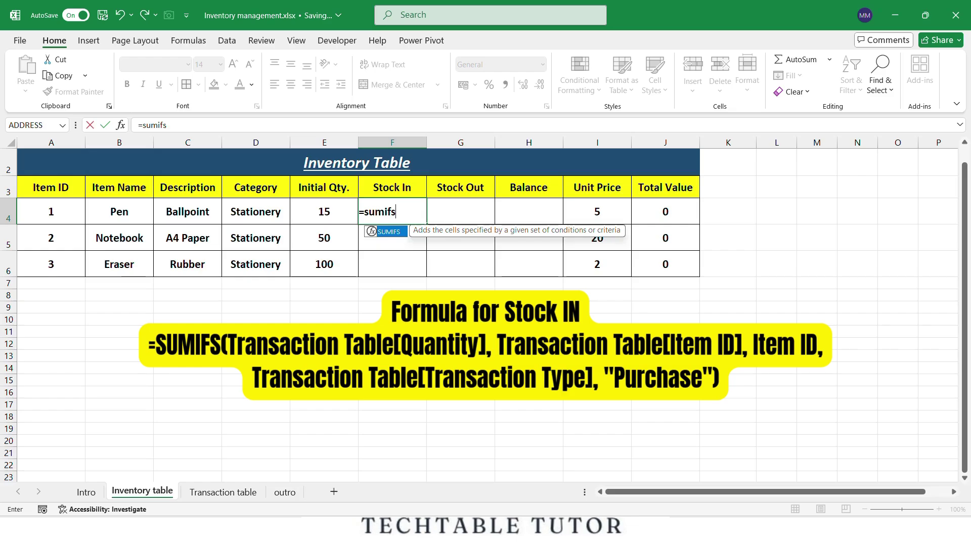
text(()
- Enter a SUMIFS formula in F4 summing Transaction table quantities for the Pen's Item ID and 'purchase'
click(223, 492)
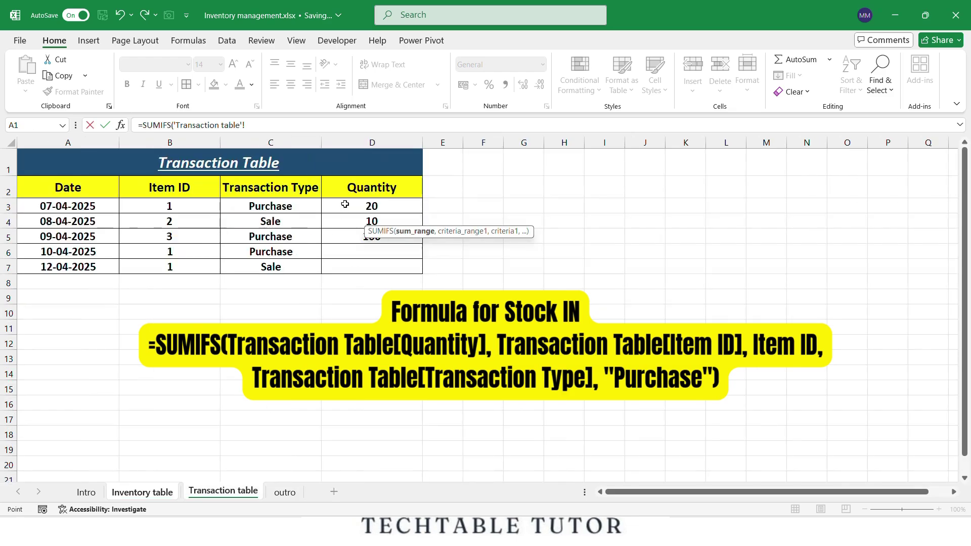
drag(355, 206, 358, 267)
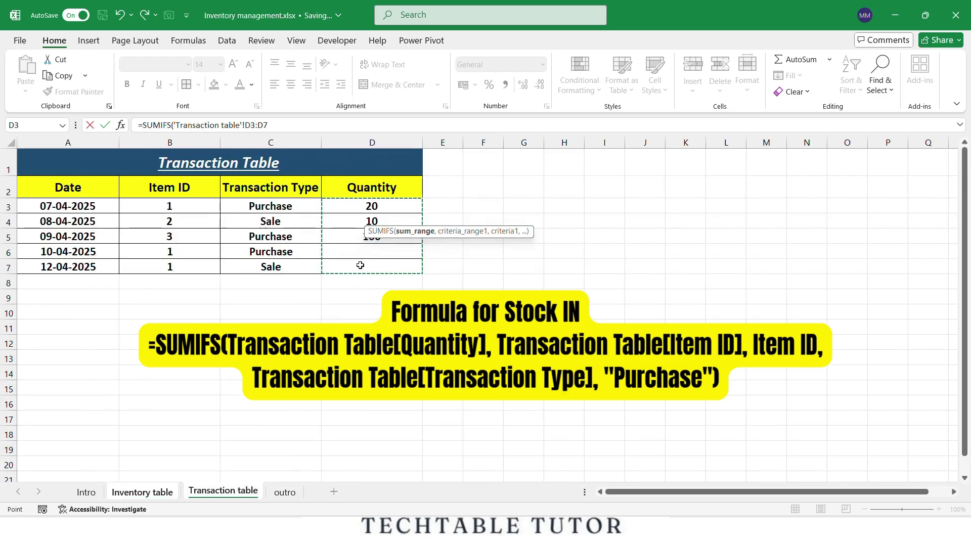
text(,)
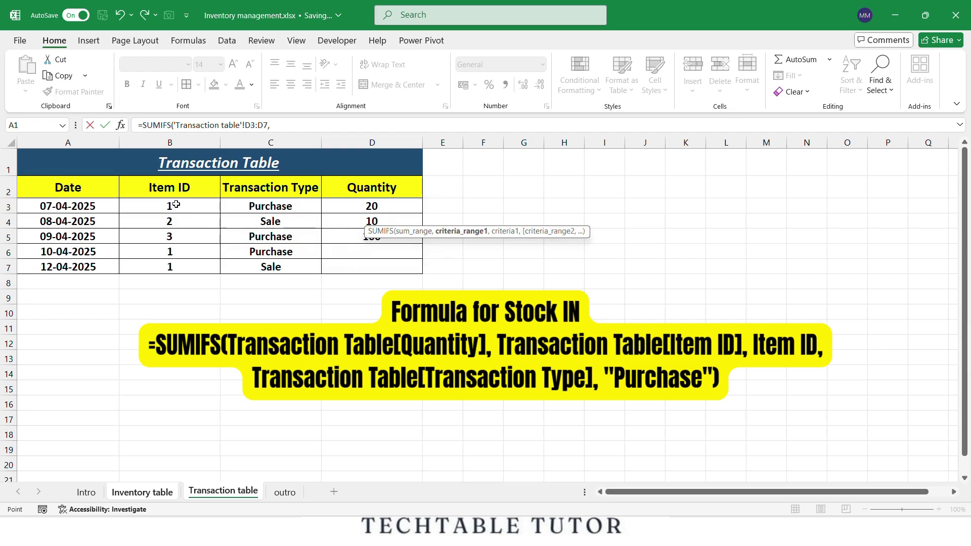
drag(174, 205, 182, 265)
text(,)
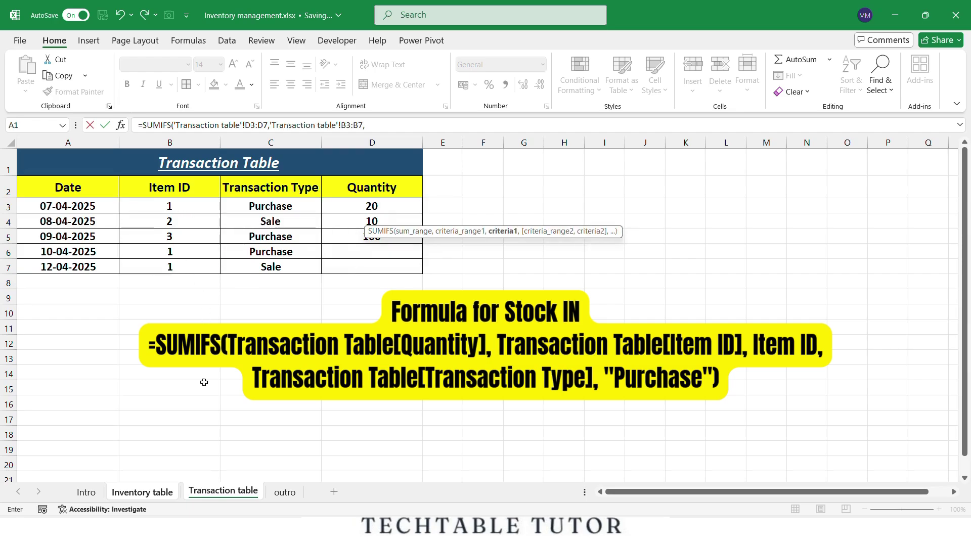
click(142, 492)
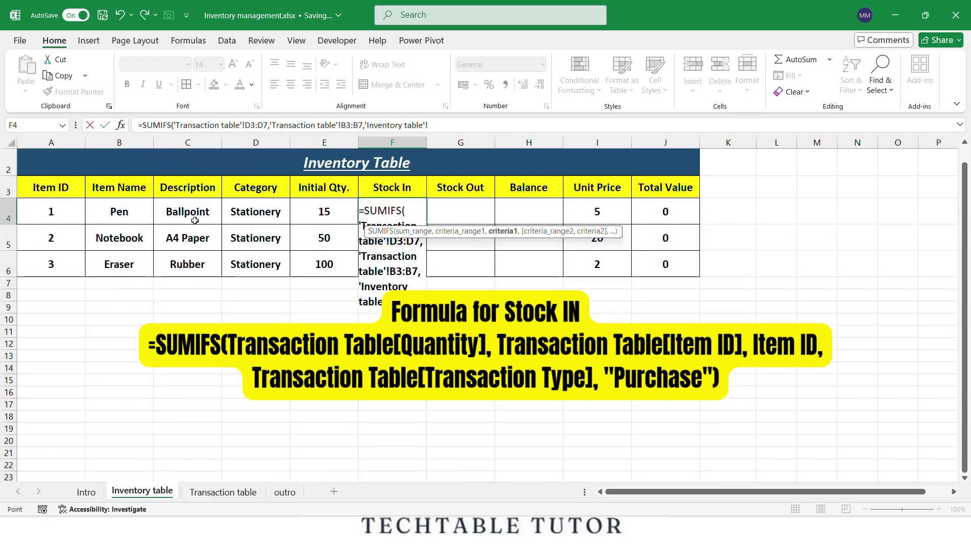
click(65, 211)
text(,)
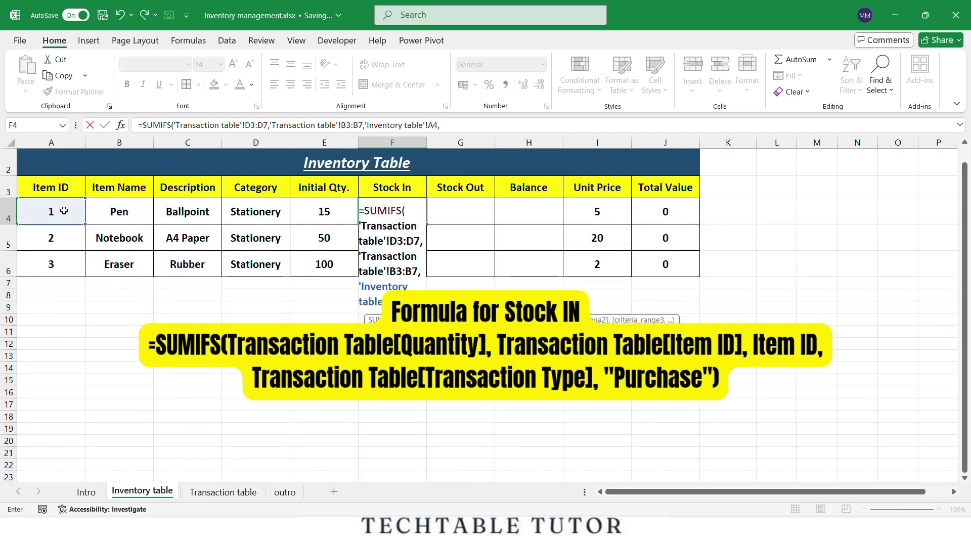
click(223, 492)
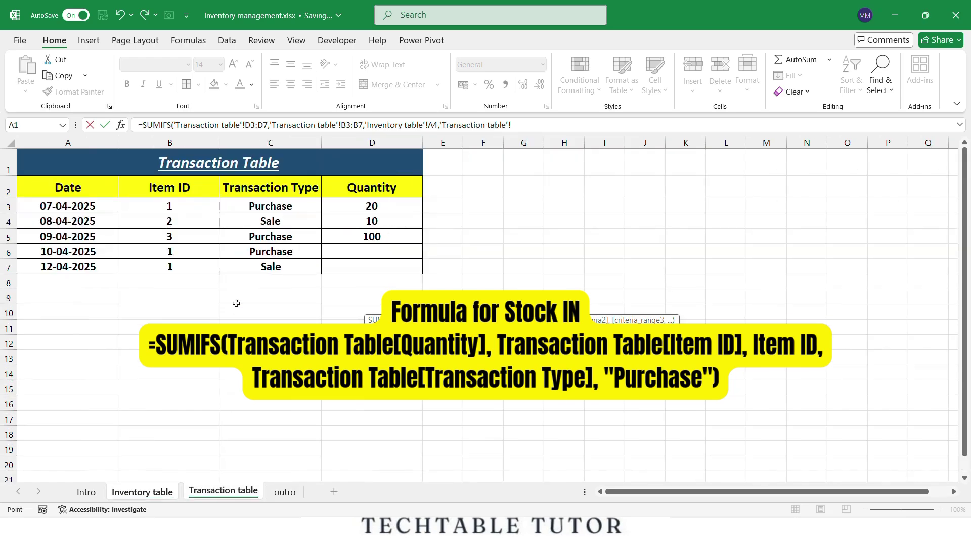
drag(270, 206, 251, 265)
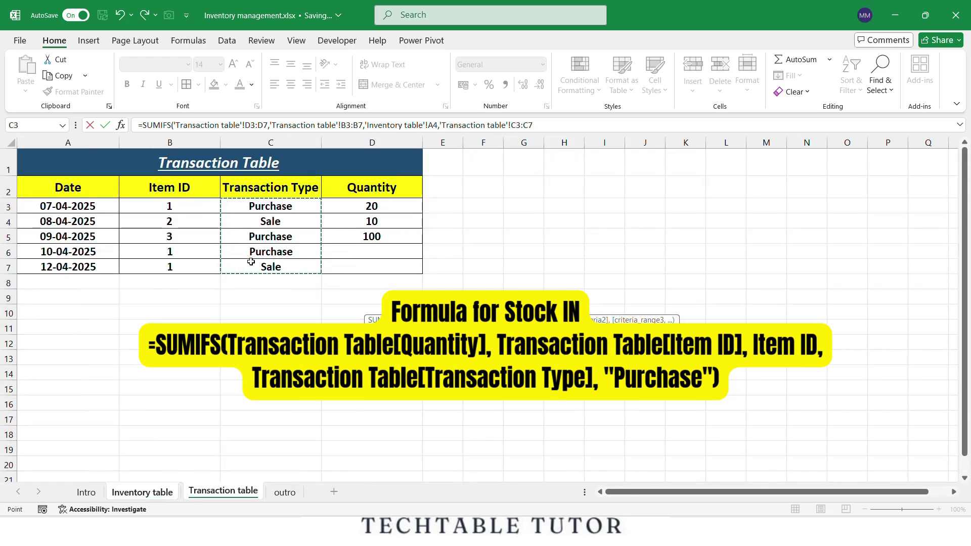
text(,"purchase)
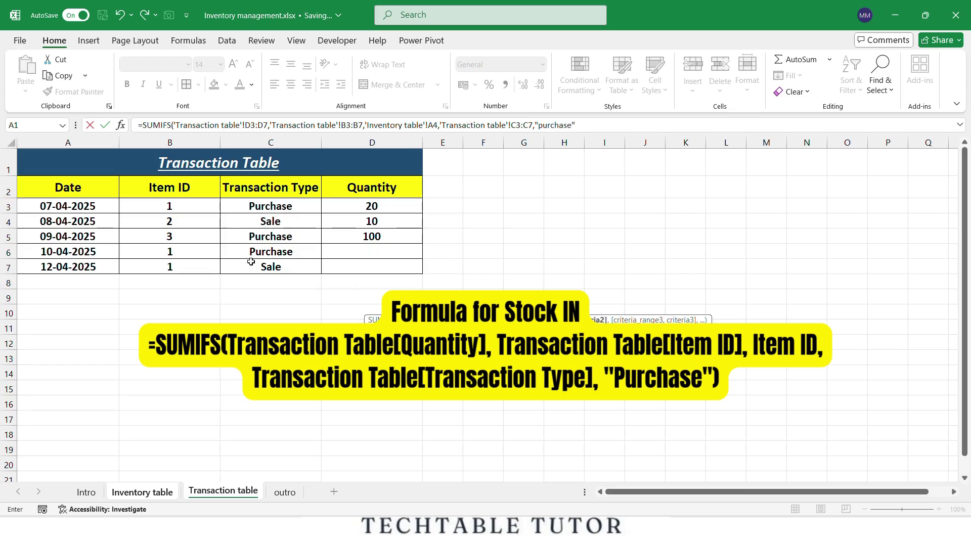
key(Return)
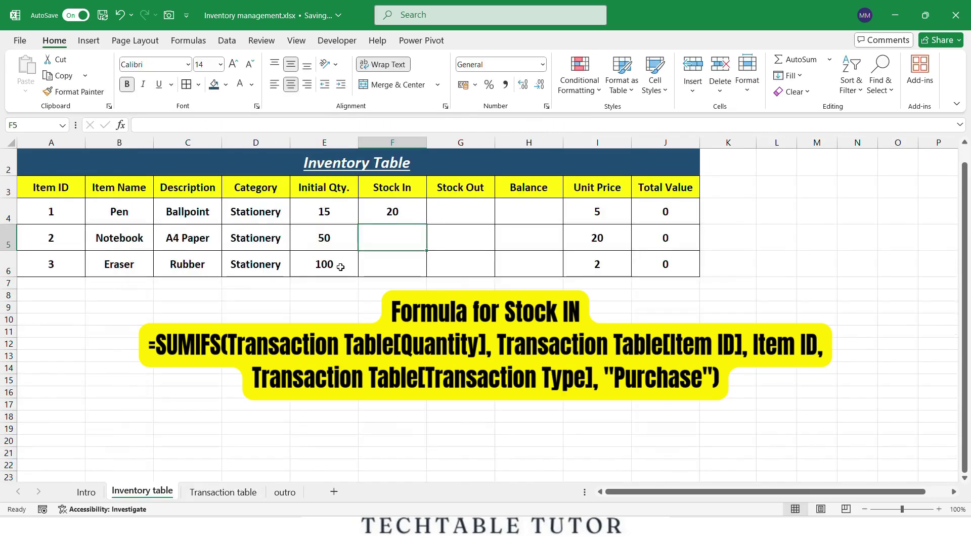
- Copy the Stock In formula down to F6, giving 20, 0 and 100
click(415, 212)
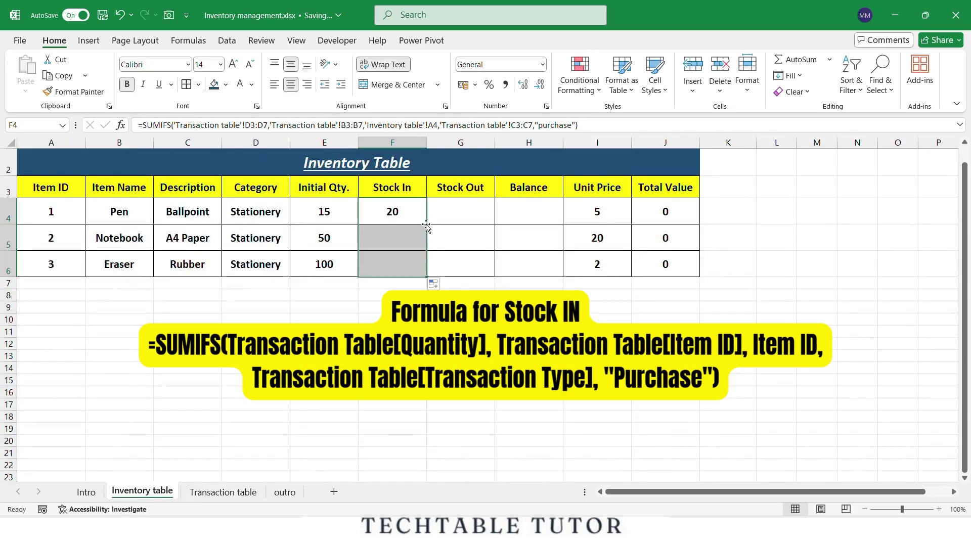
drag(429, 227, 428, 264)
click(461, 212)
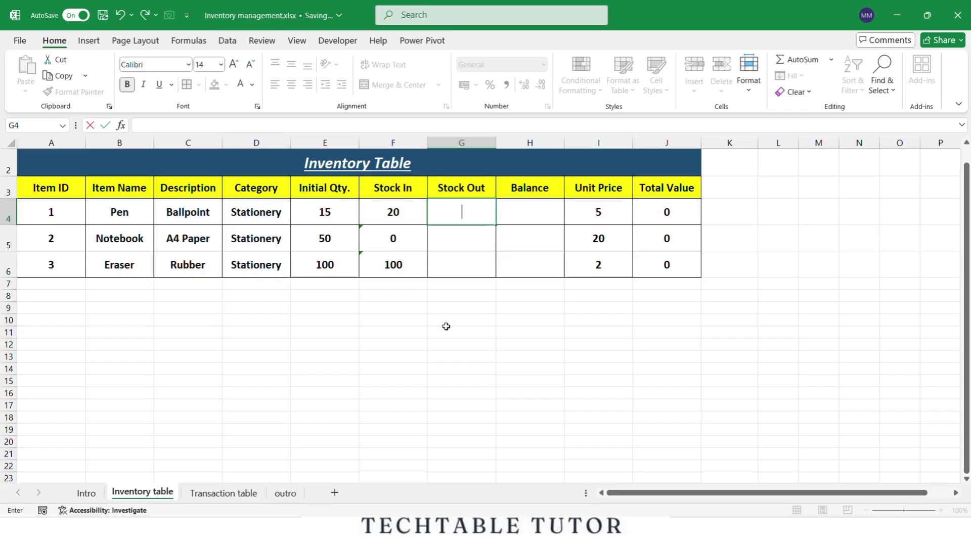
text(=sum)
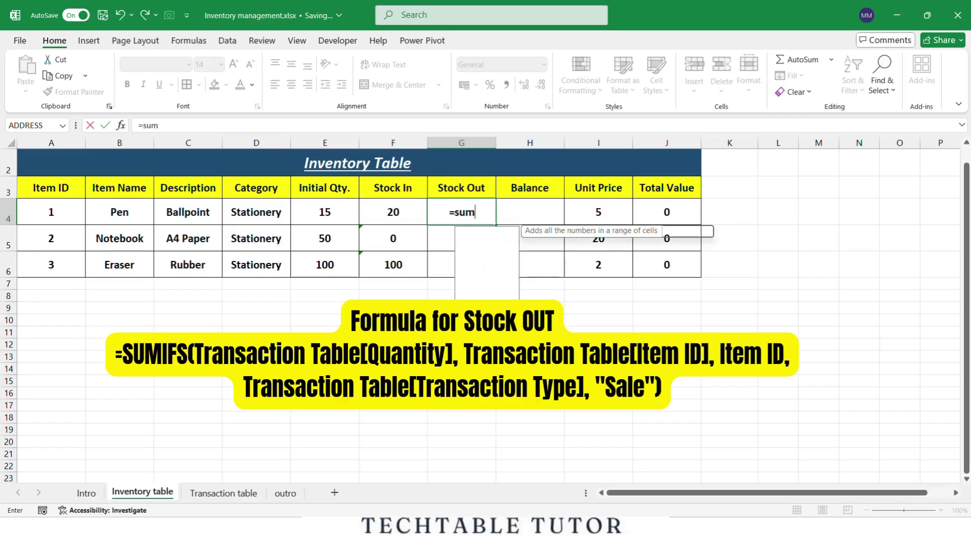
text(ifs()
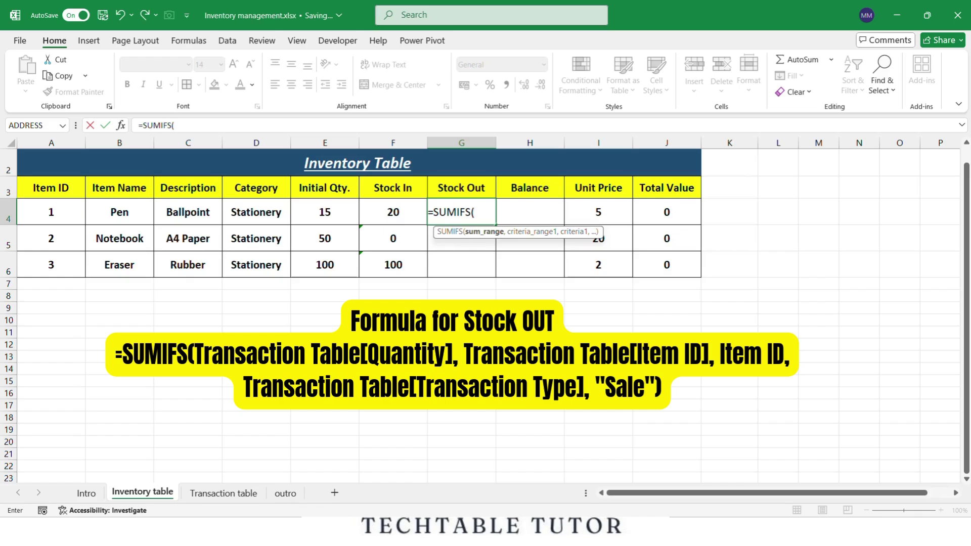
- Enter a SUMIFS formula in G4 summing 'Sale' quantities by Item ID, giving 0, 10 and 0
click(224, 494)
drag(349, 207, 347, 262)
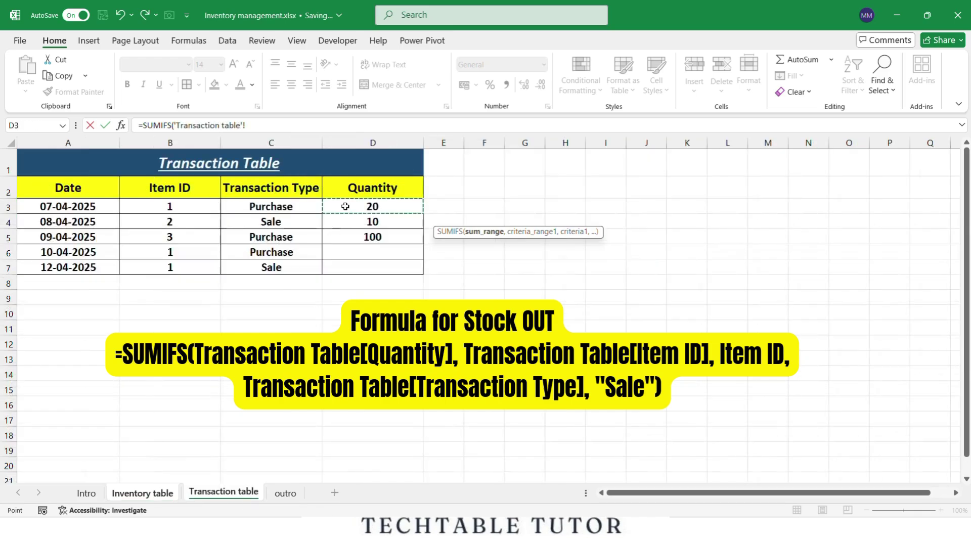
text(D3:D7,)
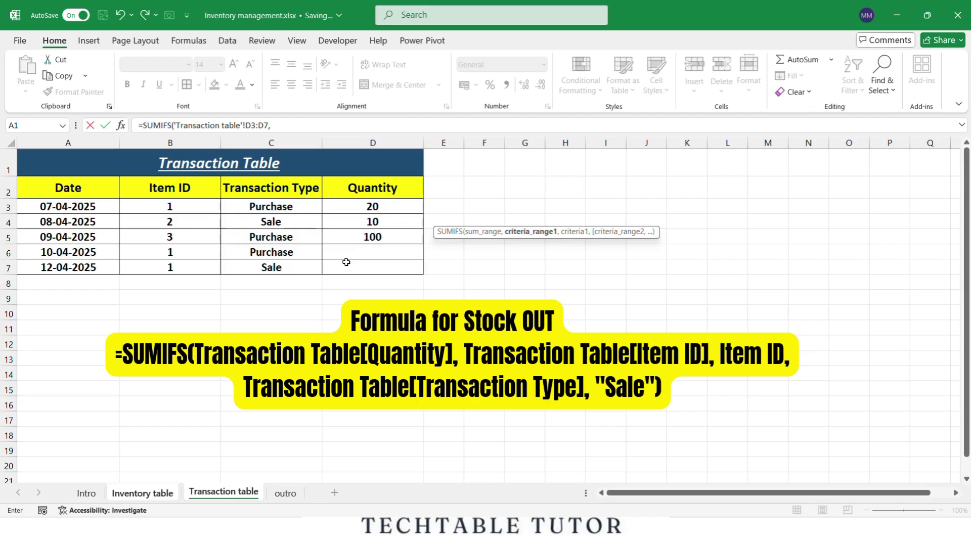
drag(170, 207, 167, 267)
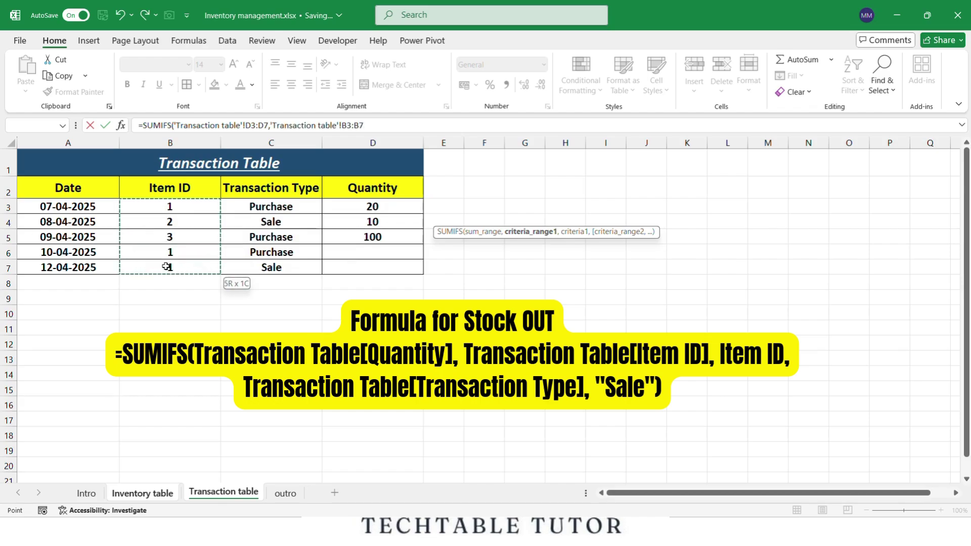
text(,)
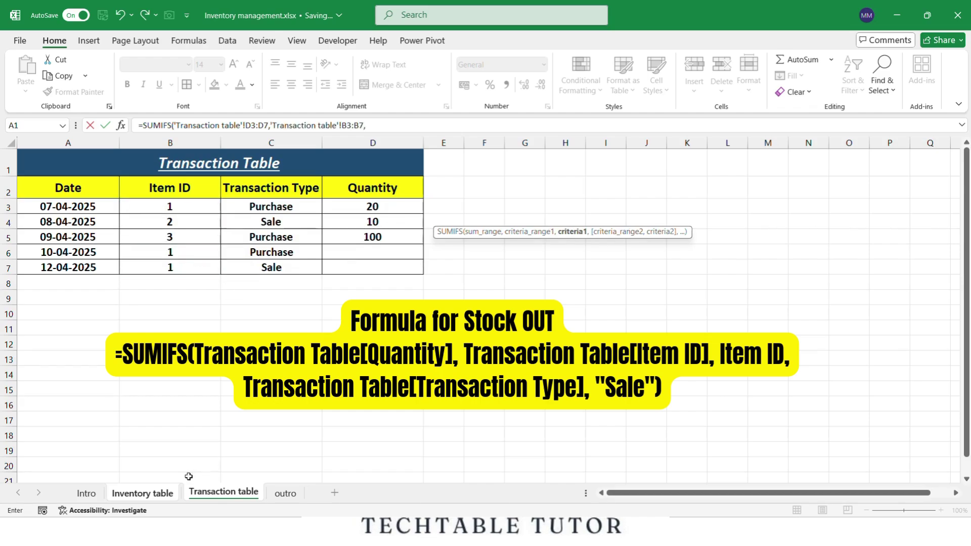
click(142, 492)
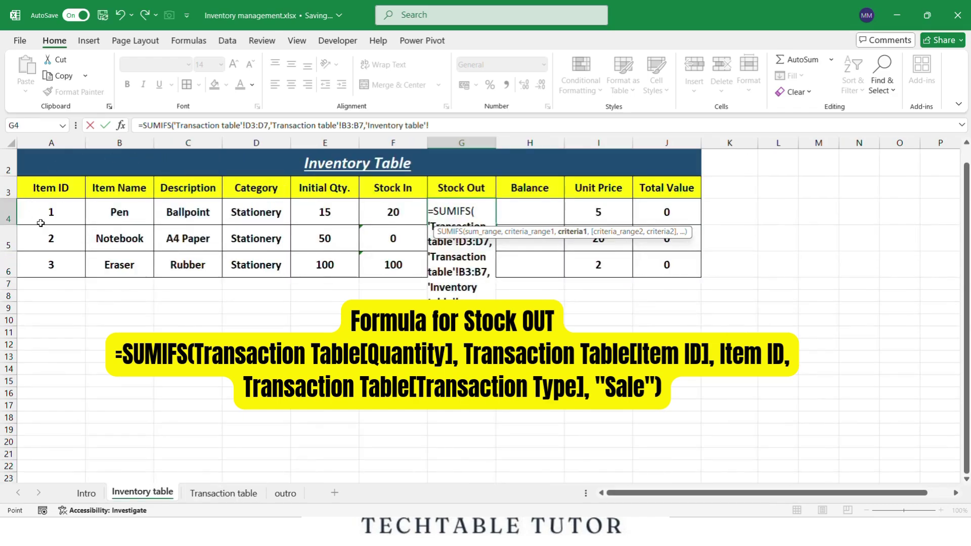
click(51, 211)
text(,)
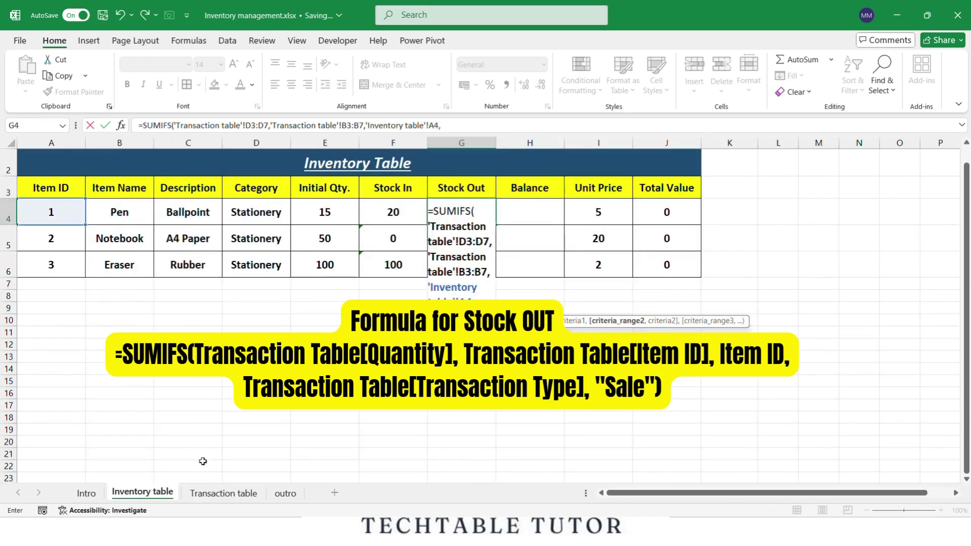
click(223, 493)
drag(262, 207, 266, 267)
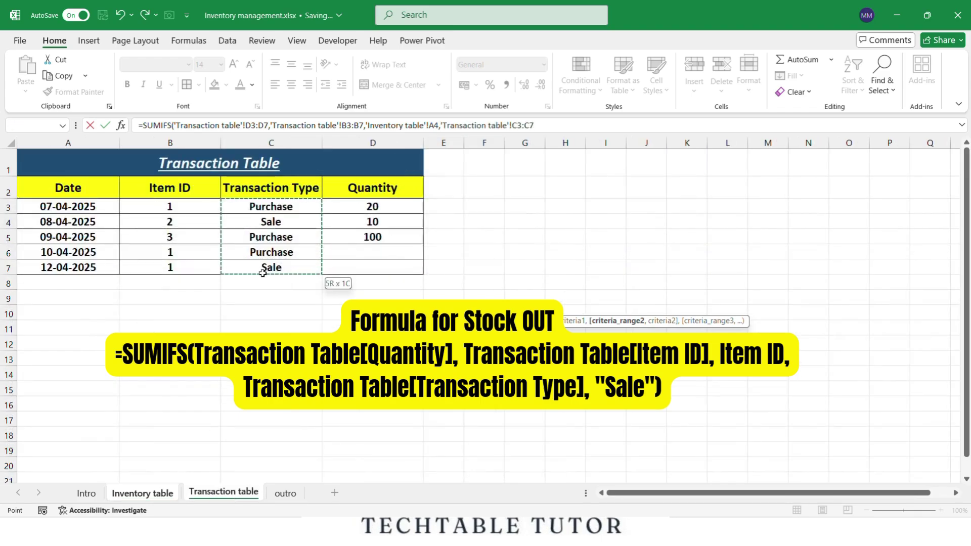
text(,"Sale)
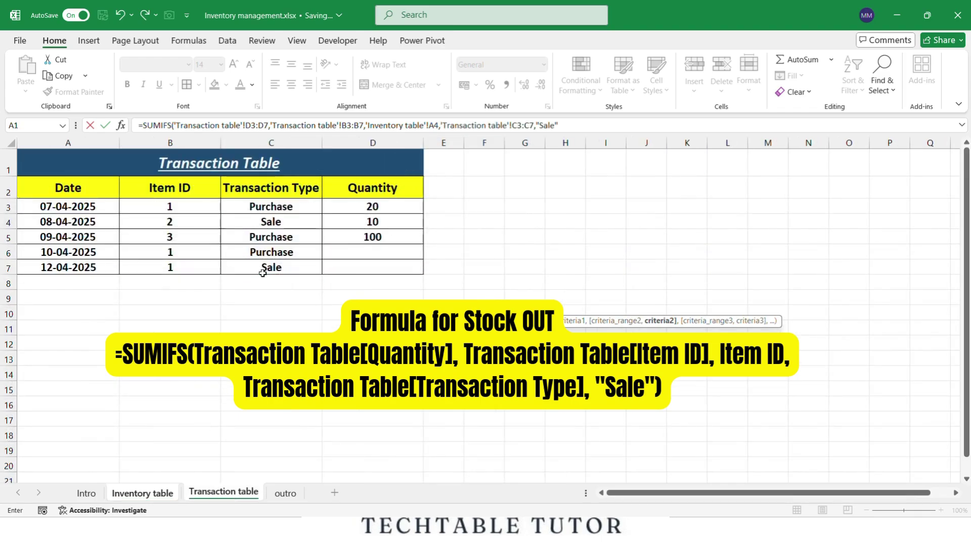
text())
key(ctrl+Return)
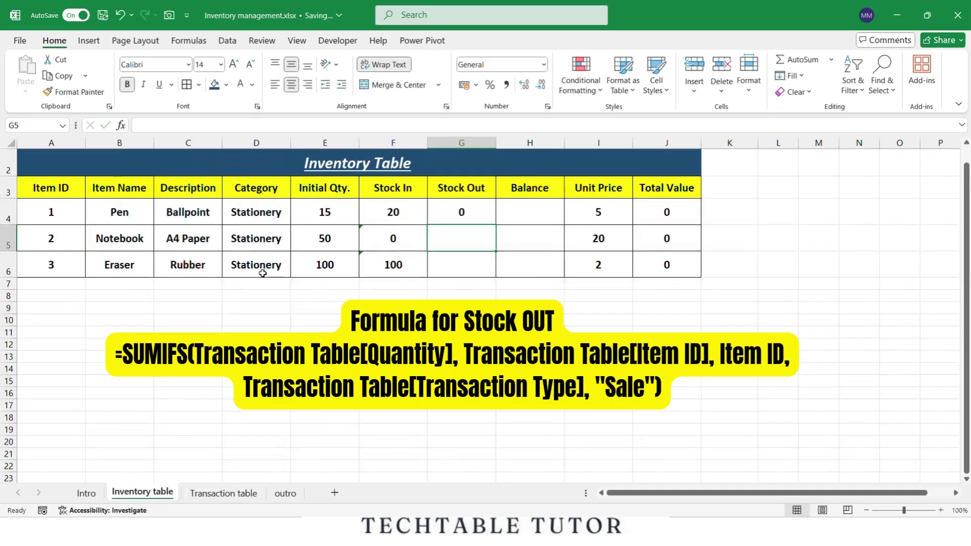
key(Tab)
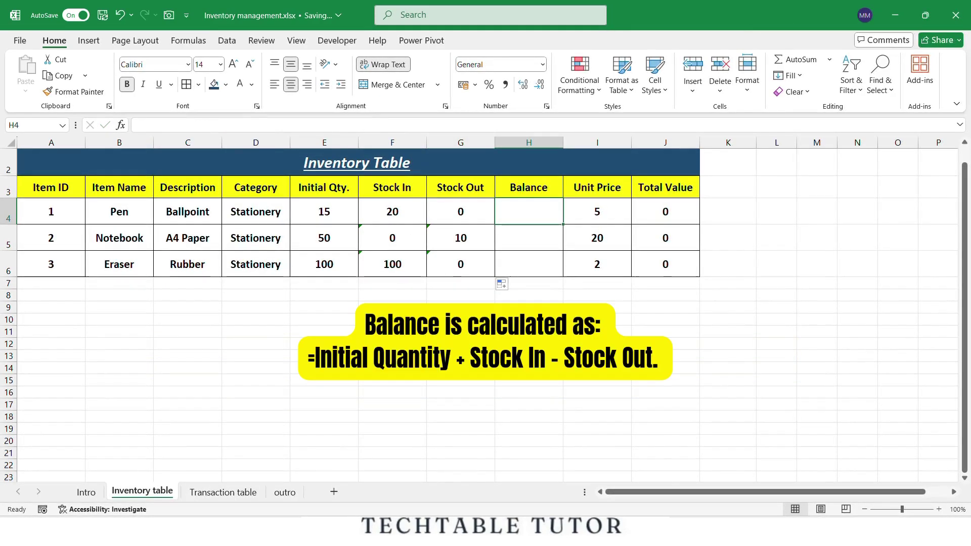
text(=)
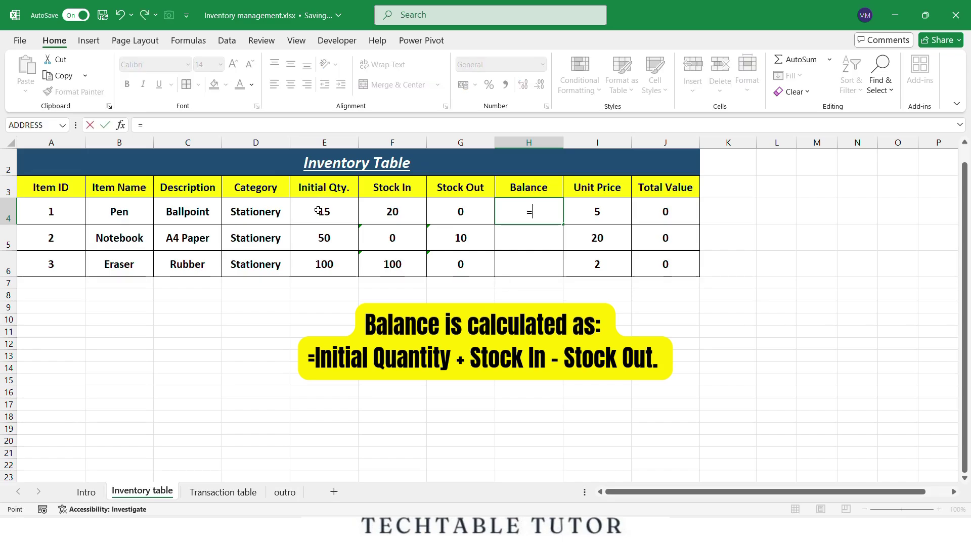
- Enter =E4+F4-G4 in H4 and fill it down to H6, giving 35, 40 and 200
click(319, 210)
text(+)
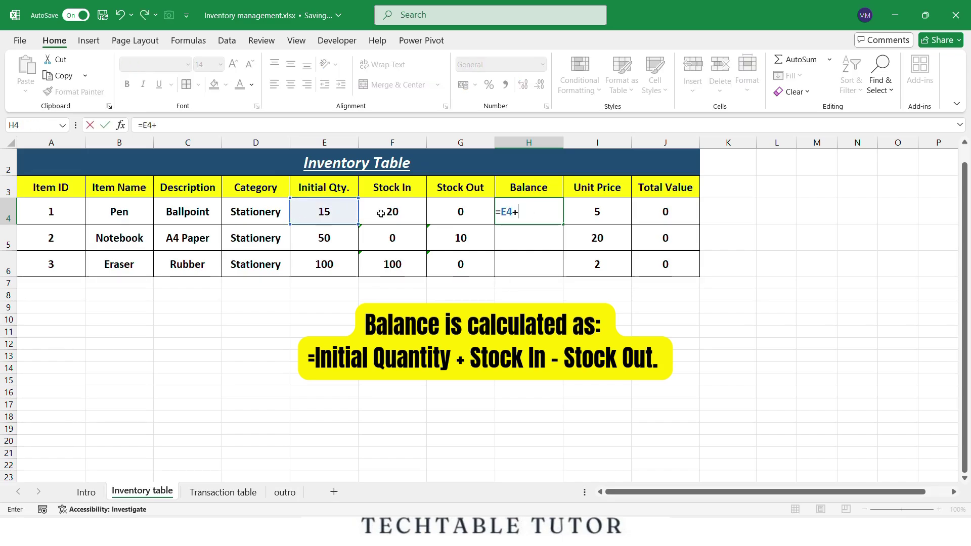
click(390, 212)
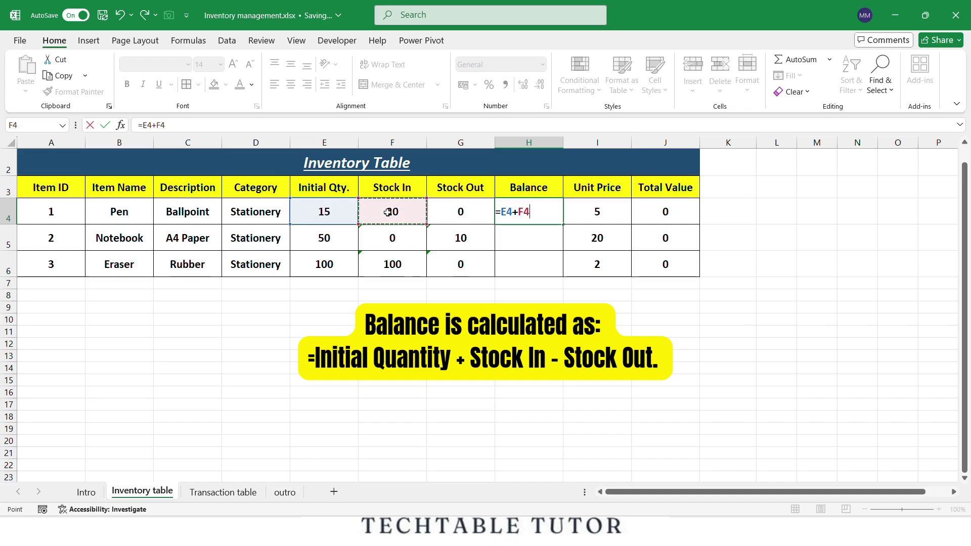
text(-)
click(438, 209)
key(Return)
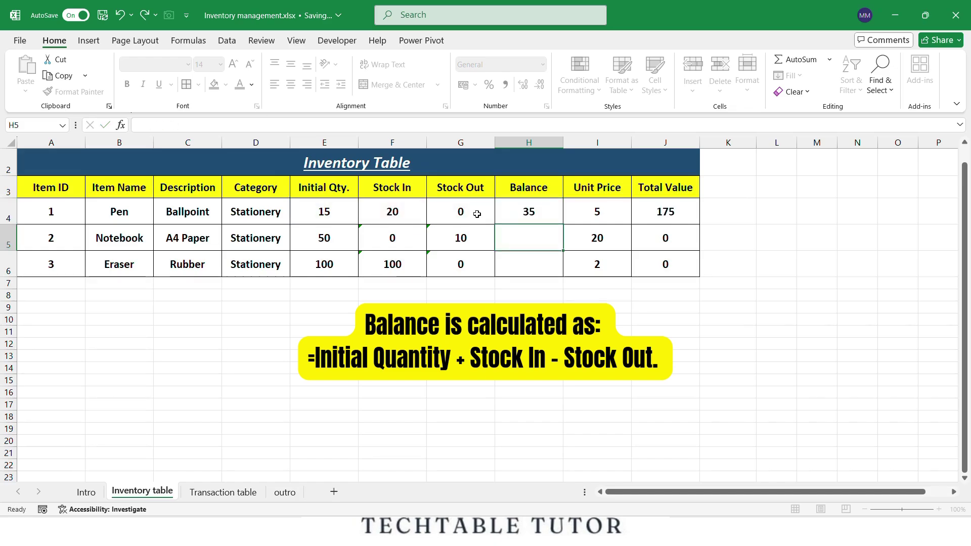
click(527, 212)
drag(562, 224, 562, 270)
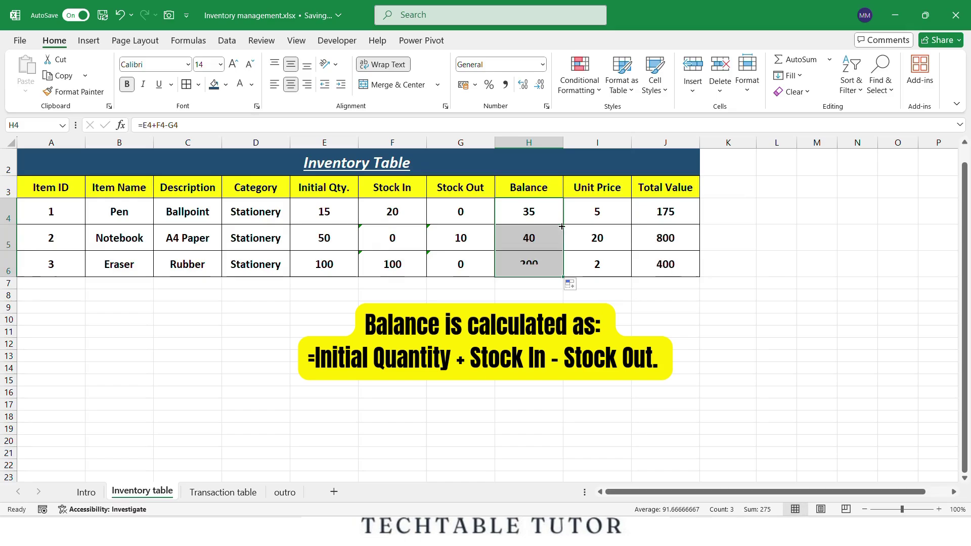
click(615, 318)
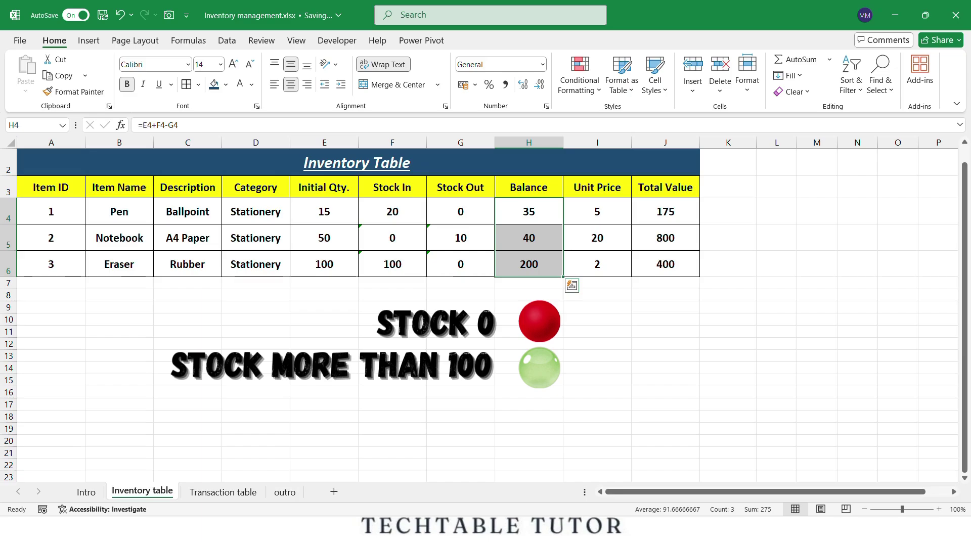
- Open the Conditional Formatting menu for the Balance cells H4:H6
click(580, 80)
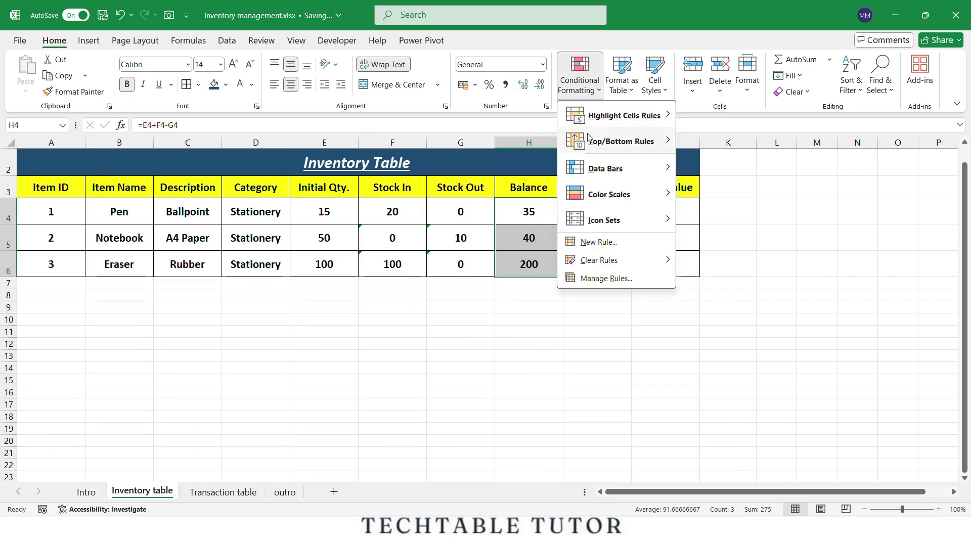
- Add a 'less than or equal to 0' cell-value rule with red fill to the Balance cells
click(596, 242)
click(220, 65)
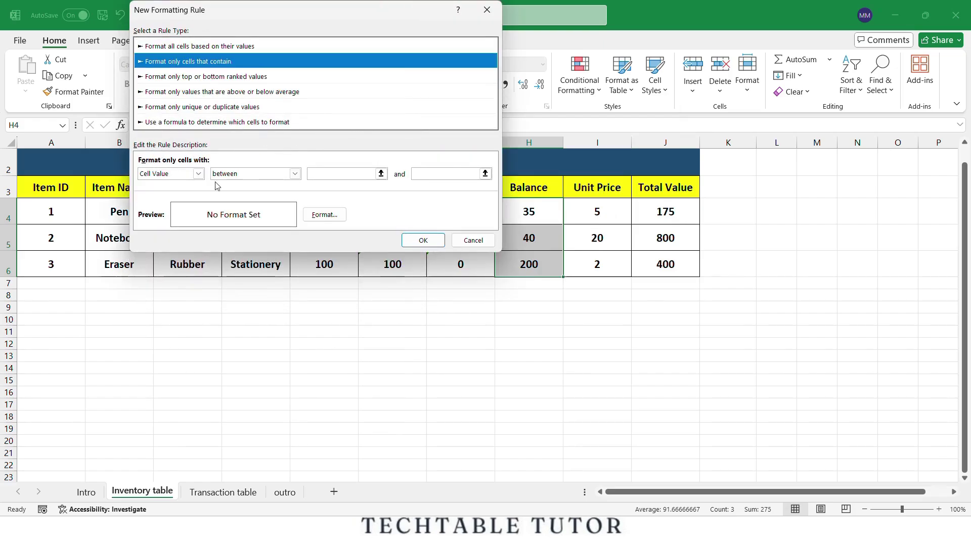
click(294, 174)
click(251, 244)
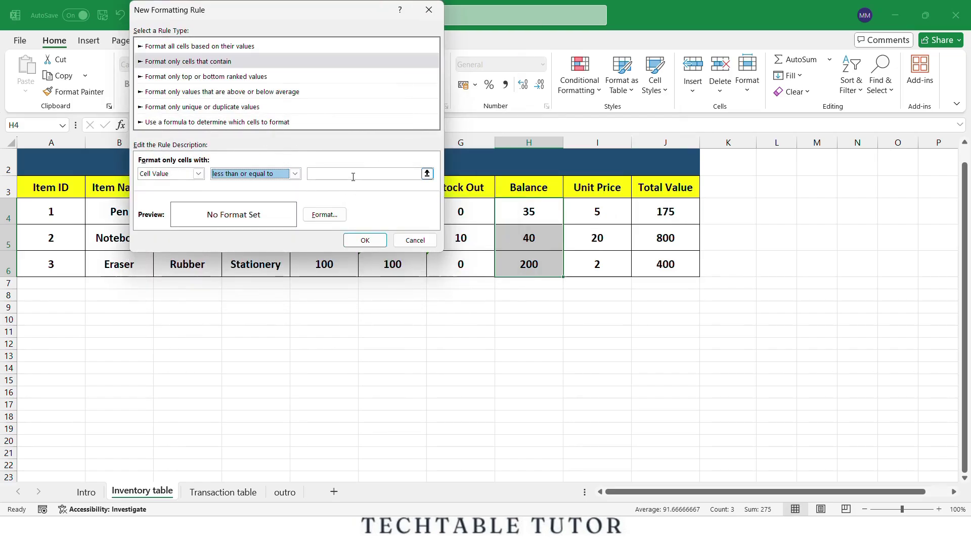
click(352, 176)
text(0)
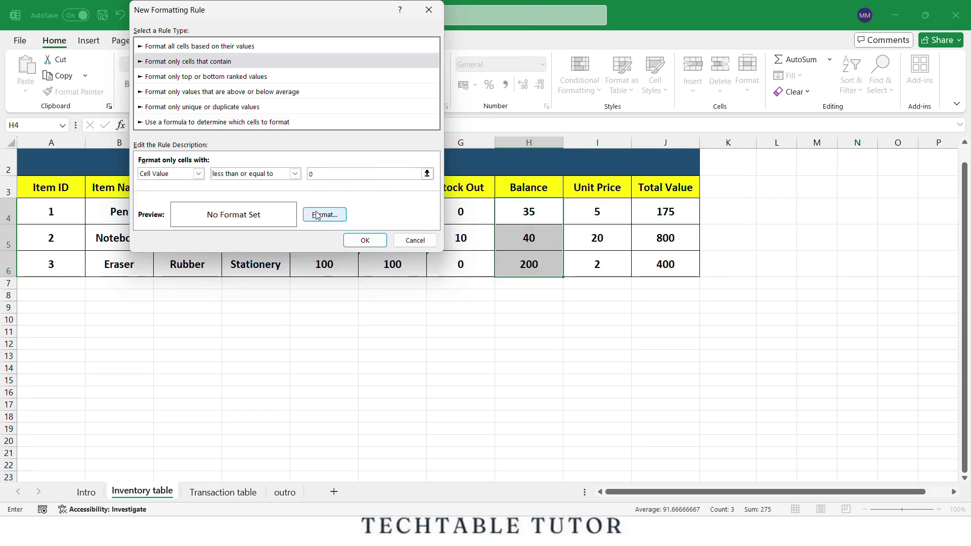
click(323, 214)
click(142, 151)
click(350, 328)
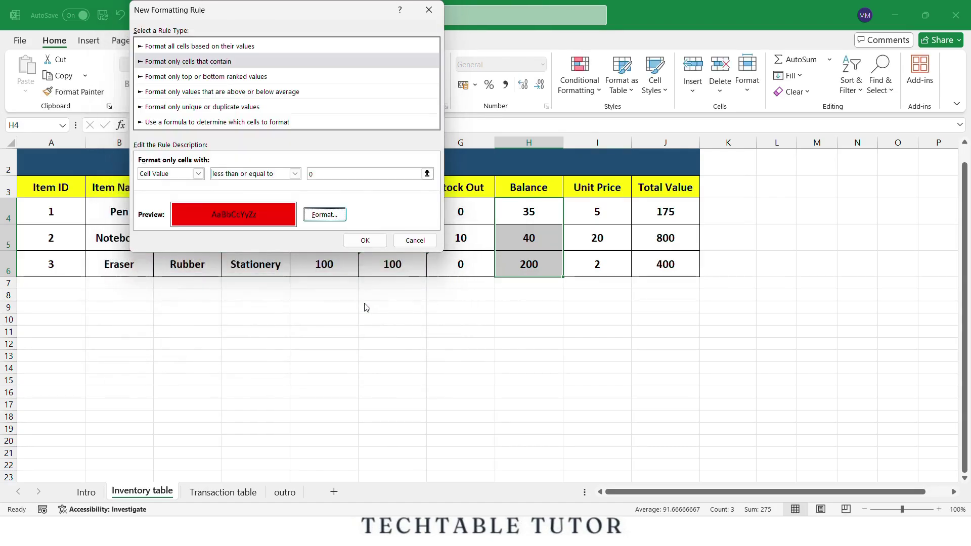
click(365, 240)
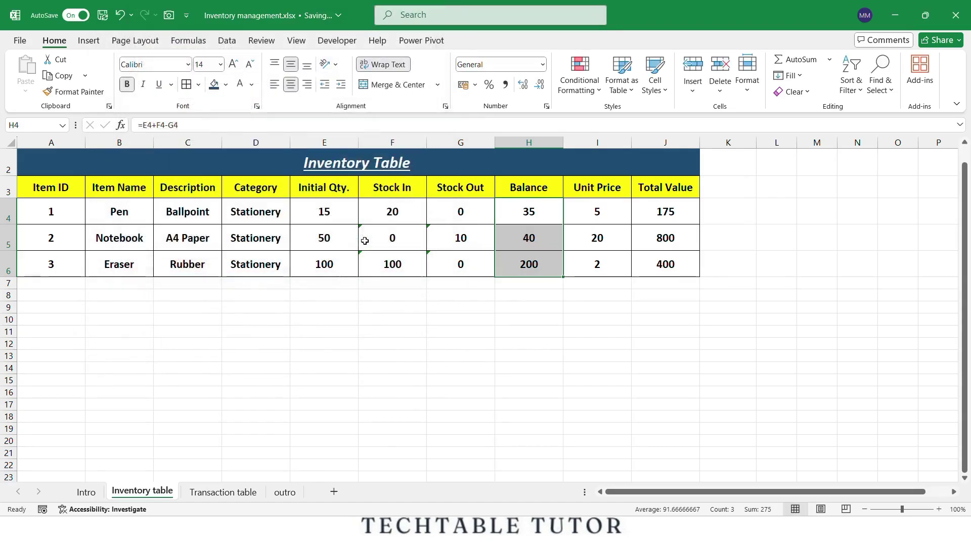
- Add a 'greater than or equal to 100' cell-value rule with green fill, turning 200 green
click(580, 80)
click(599, 241)
click(198, 60)
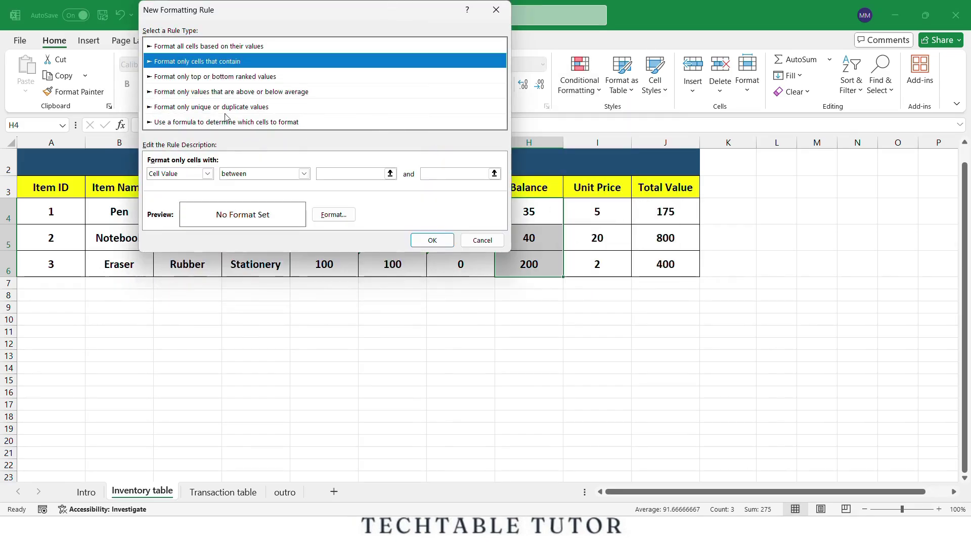
click(303, 174)
click(262, 231)
click(356, 174)
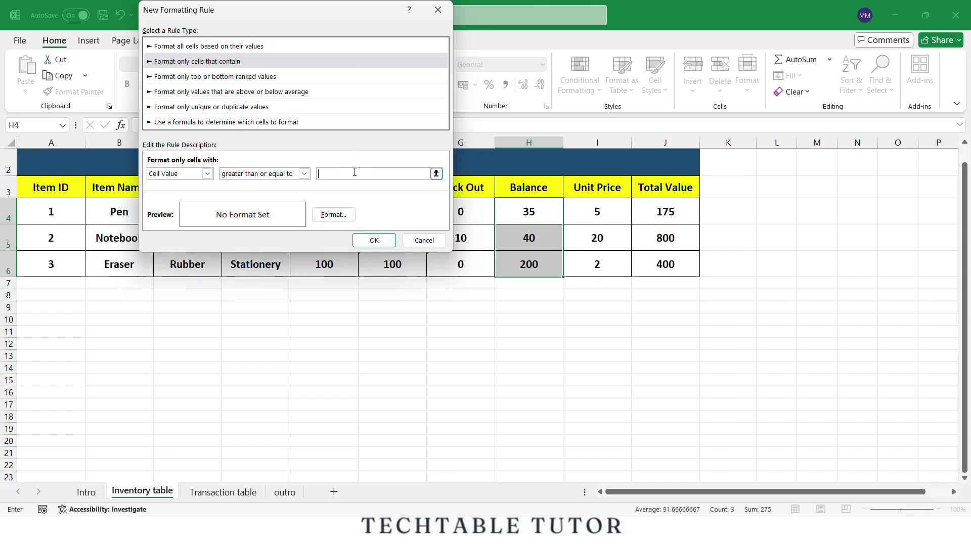
text(100)
click(334, 214)
click(235, 108)
click(359, 327)
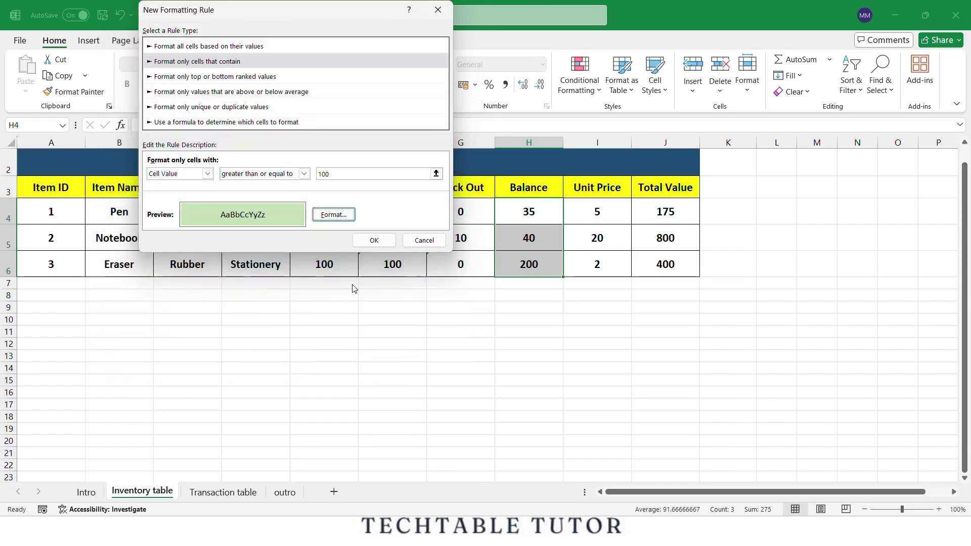
click(373, 240)
click(461, 369)
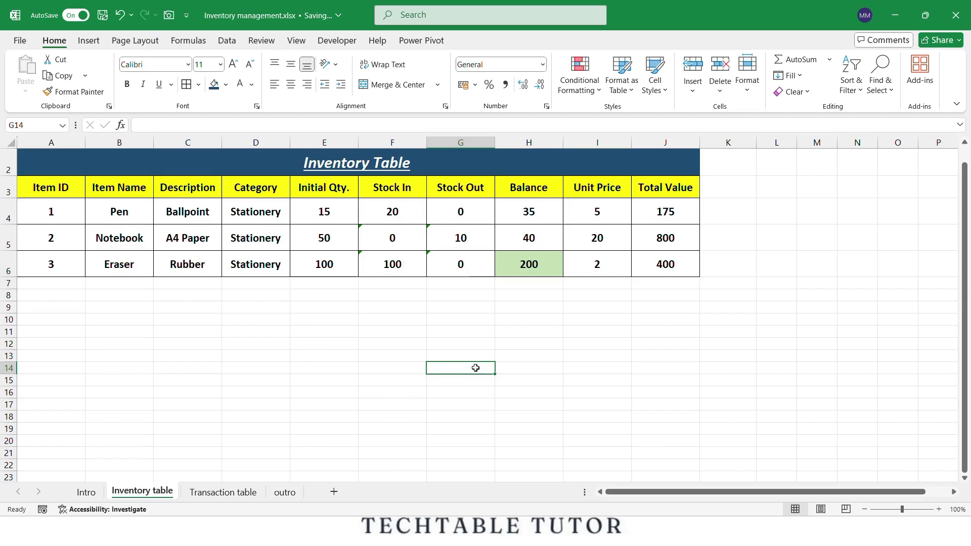
- Enter 50 as the 10-04-2025 purchase quantity and review the updated Stock In
click(223, 493)
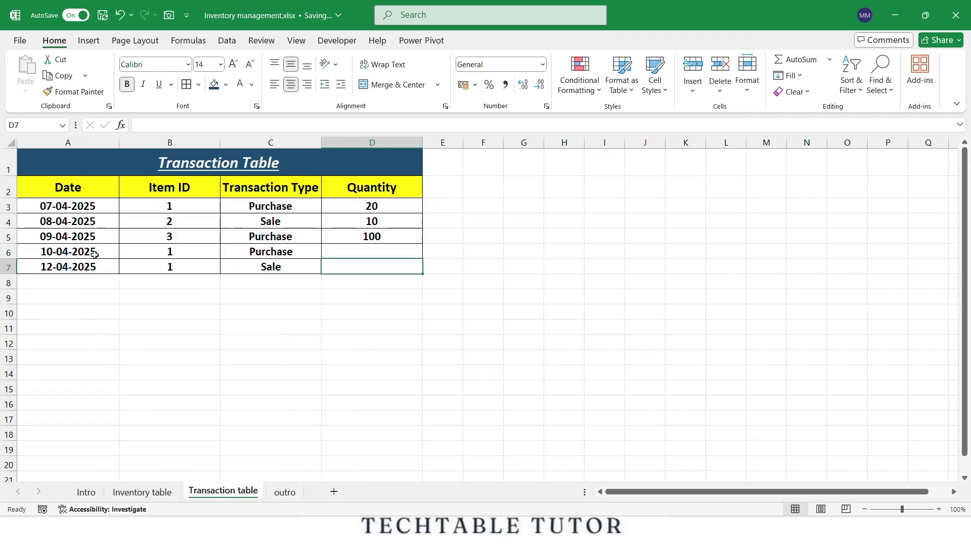
click(353, 248)
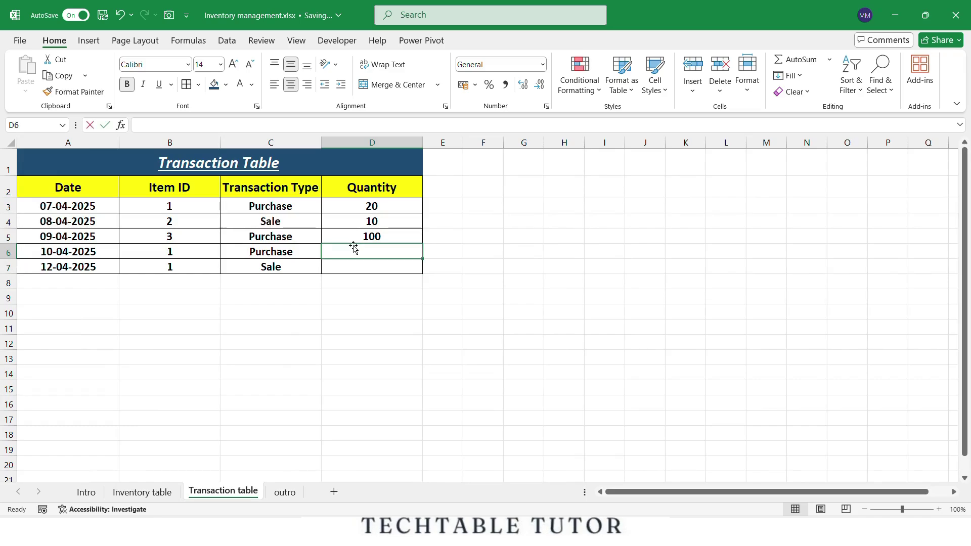
text(50)
key(Return)
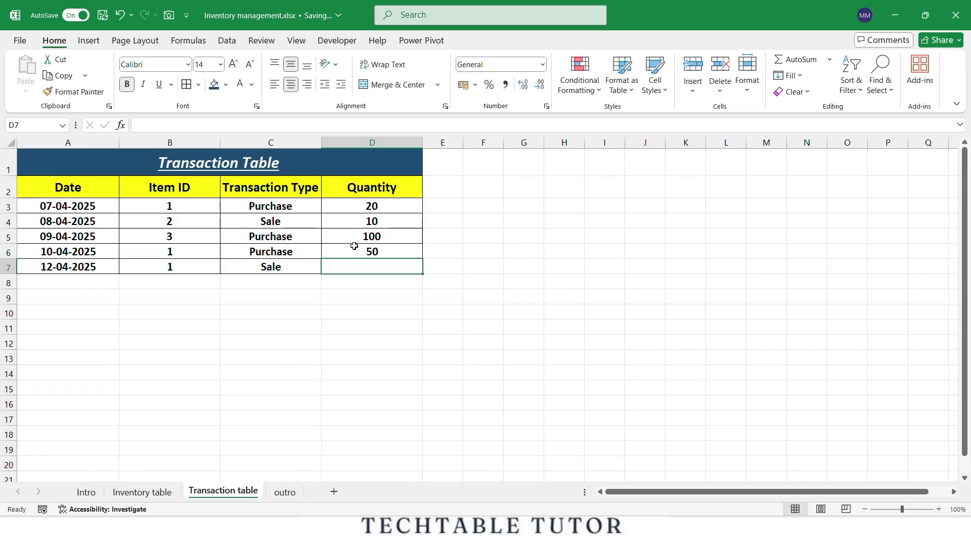
click(142, 492)
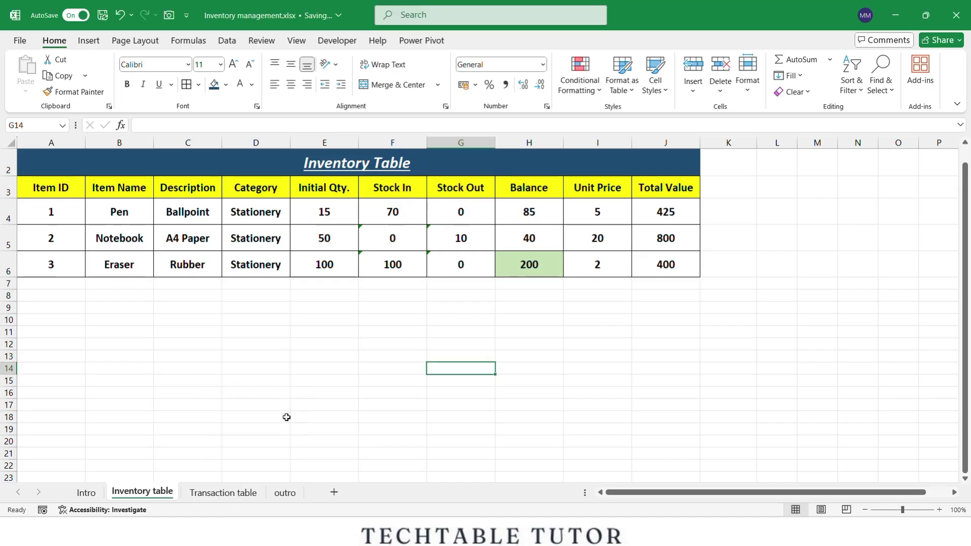
- Enter the sale quantities, including the 13-04-2025 Sale of 40, and review Stock Out
click(224, 492)
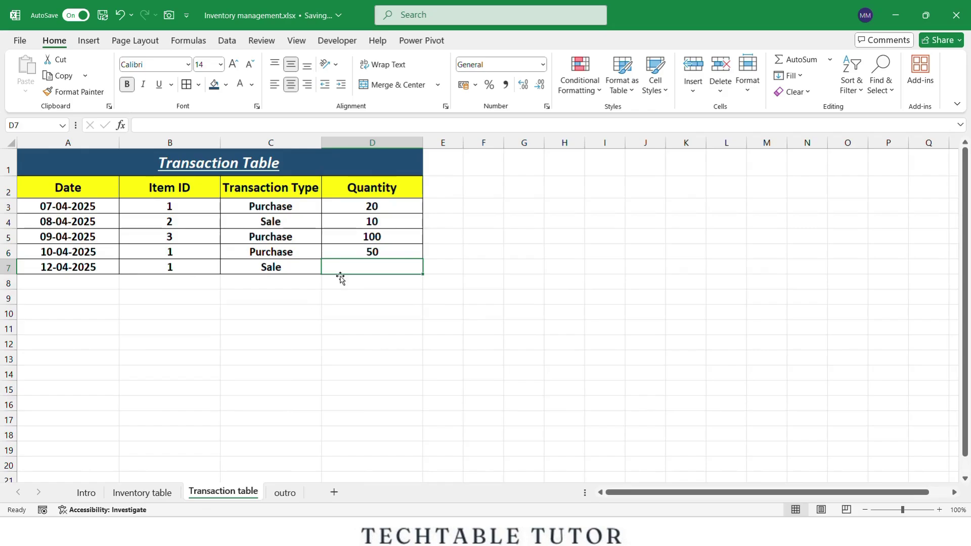
text(10)
key(Return)
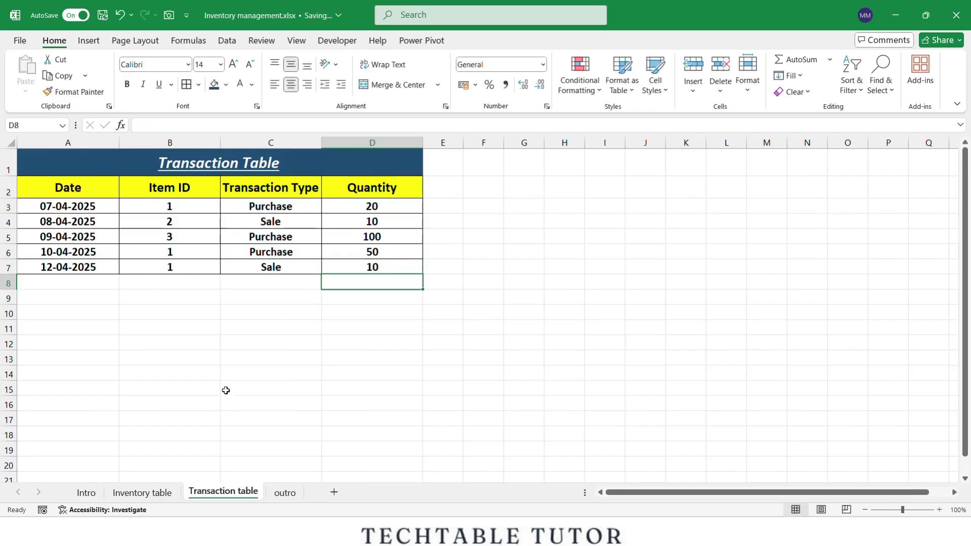
click(142, 492)
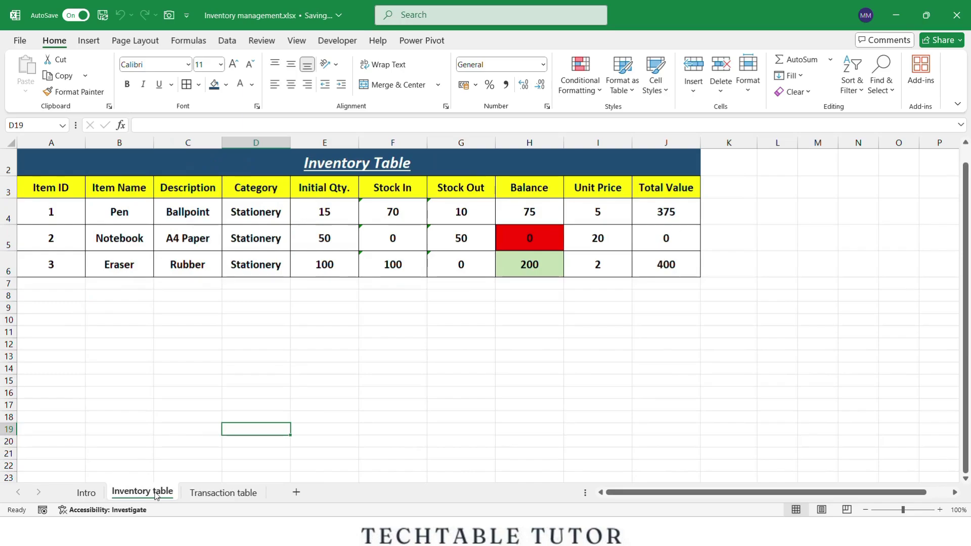
- Review the Inventory table: Pen at 75, Notebook's 0 in red, Eraser's 200 in green
click(246, 393)
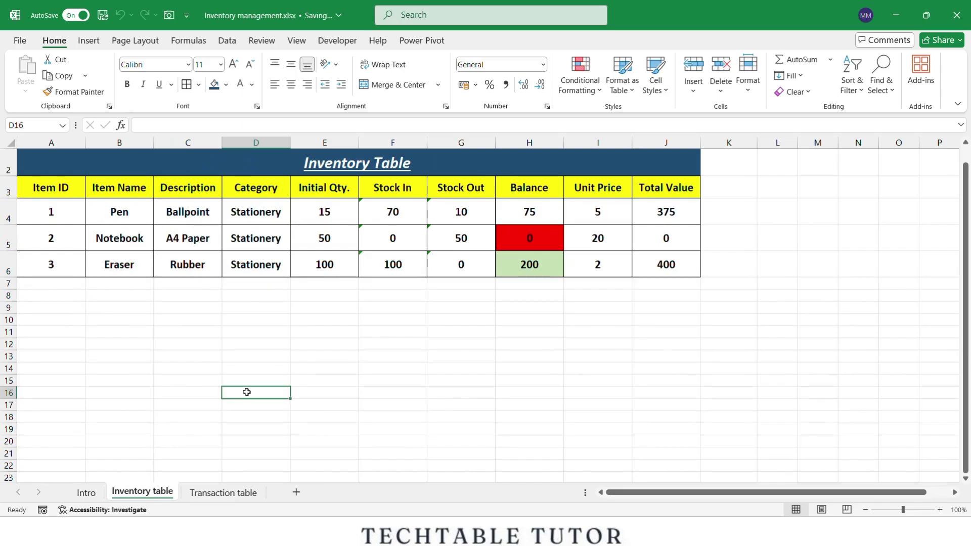